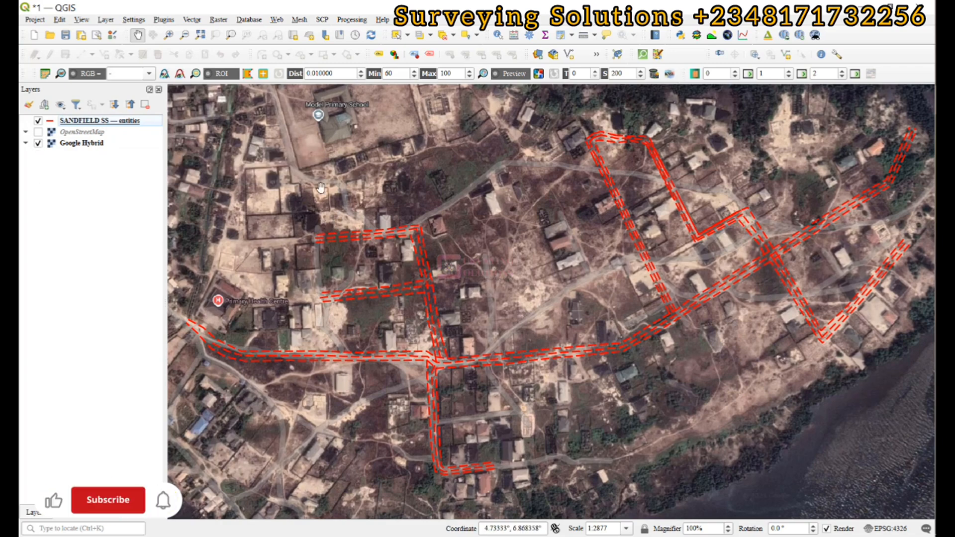
Open the project's existing Road_Map print layout
left_click(35, 19)
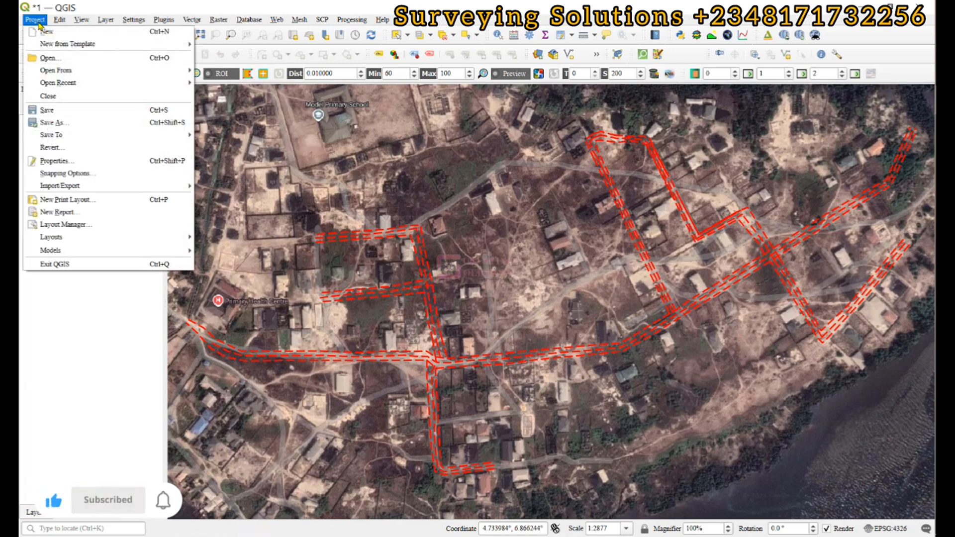
mouse_move(124, 236)
left_click(225, 237)
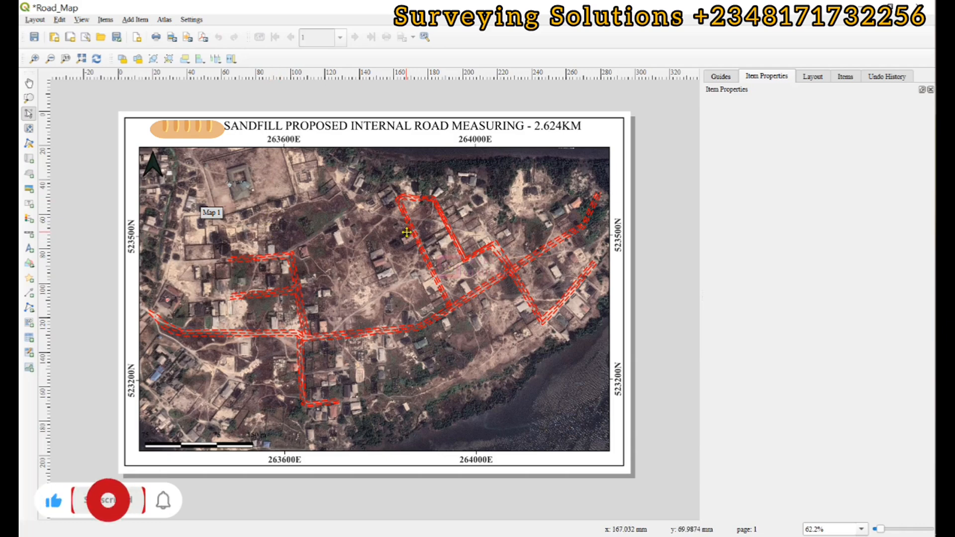
Select the layout's map and examine the CRS and interval settings of its existing grid
left_click(449, 254)
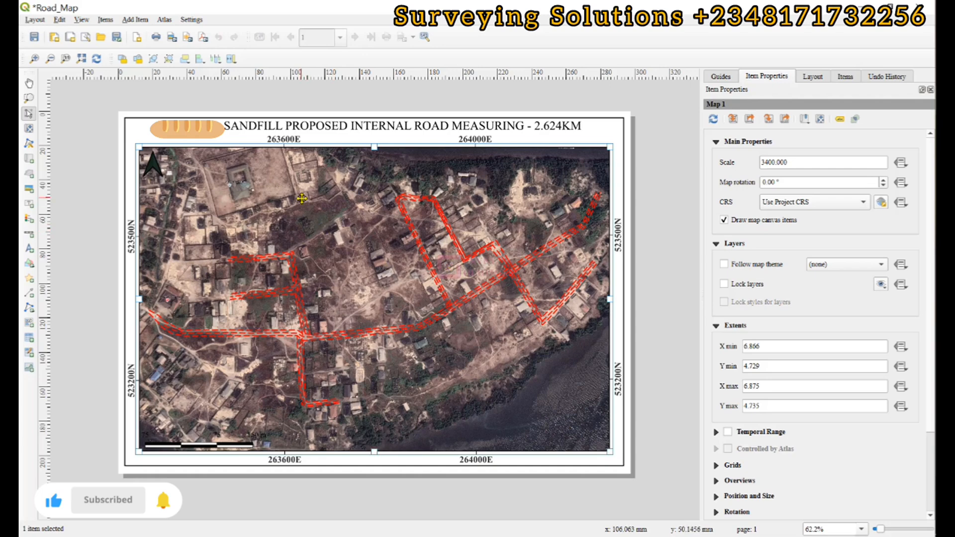
left_click(142, 19)
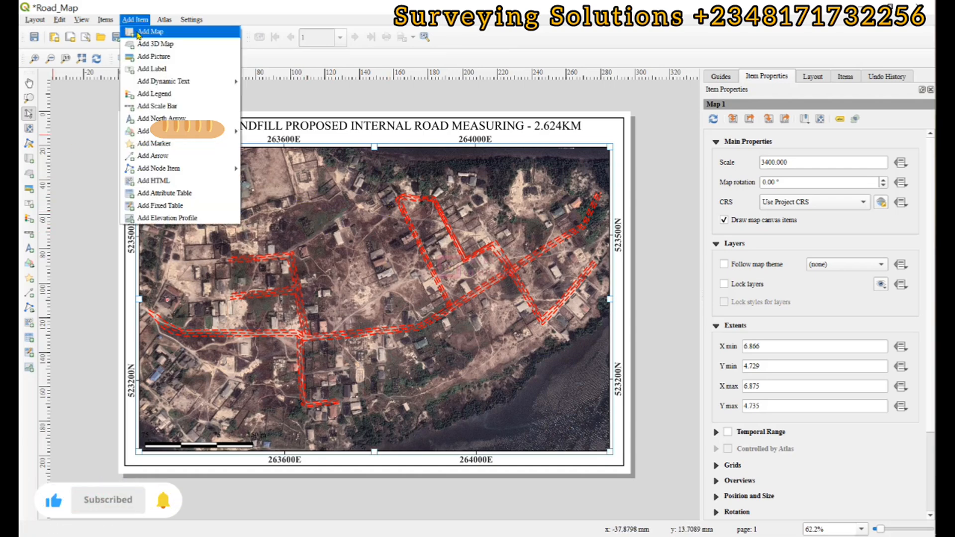
left_click(134, 19)
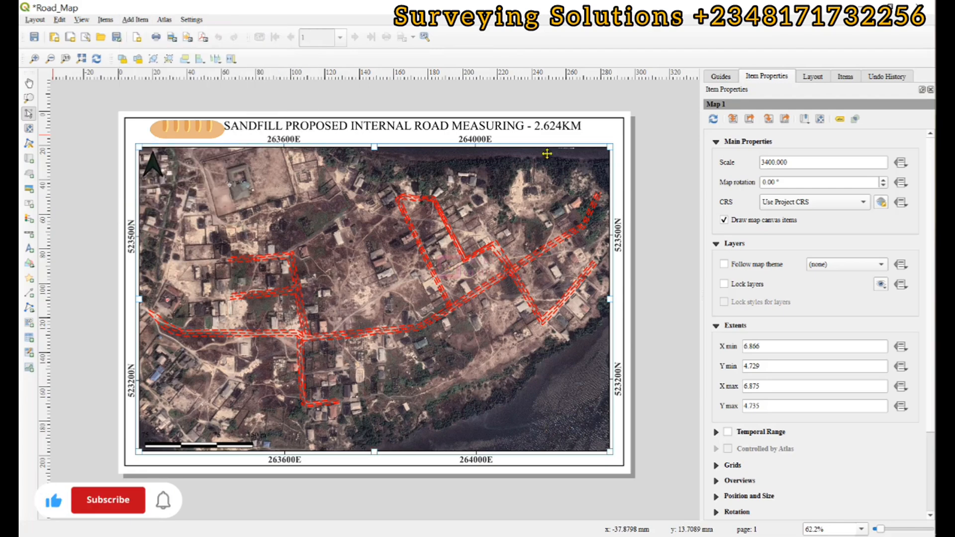
scroll(771, 473, "down", 3)
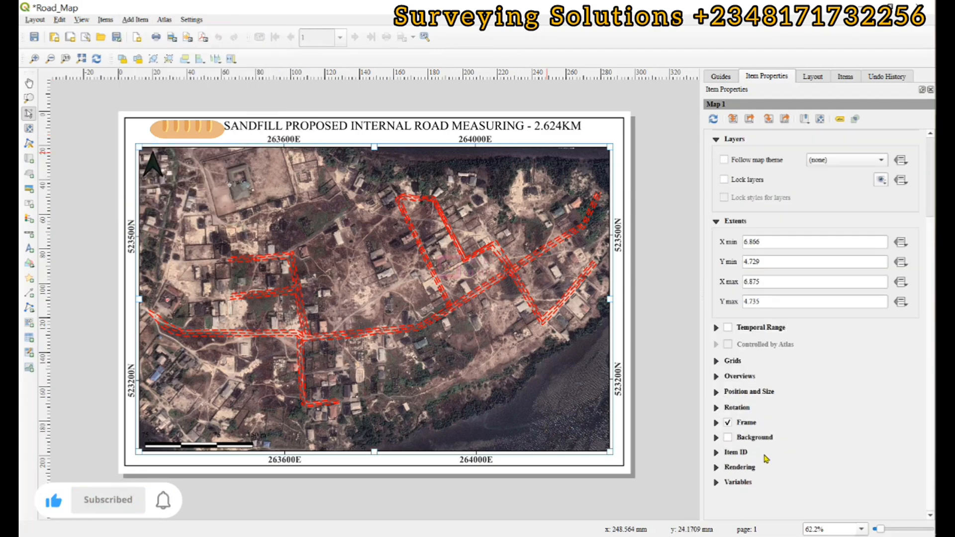
left_click(716, 361)
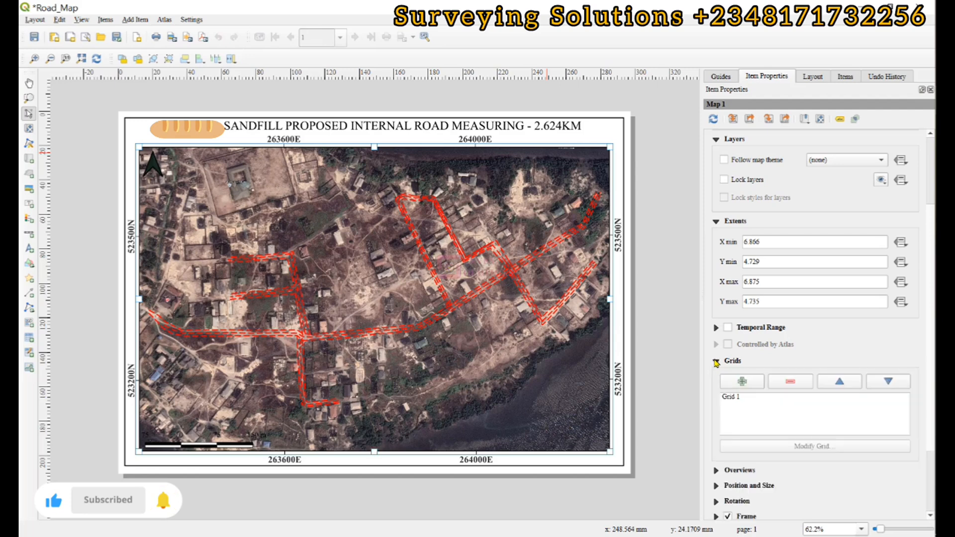
left_click(735, 398)
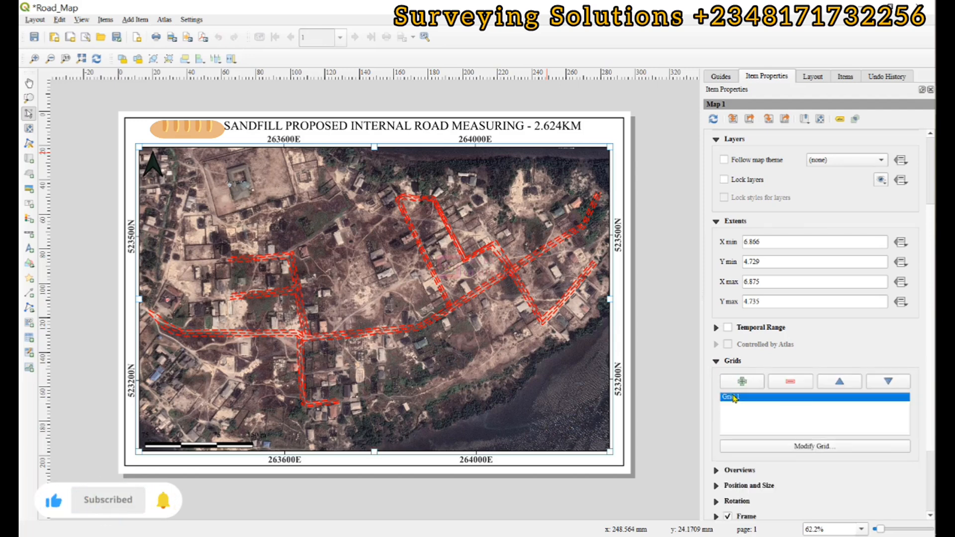
left_click(753, 450)
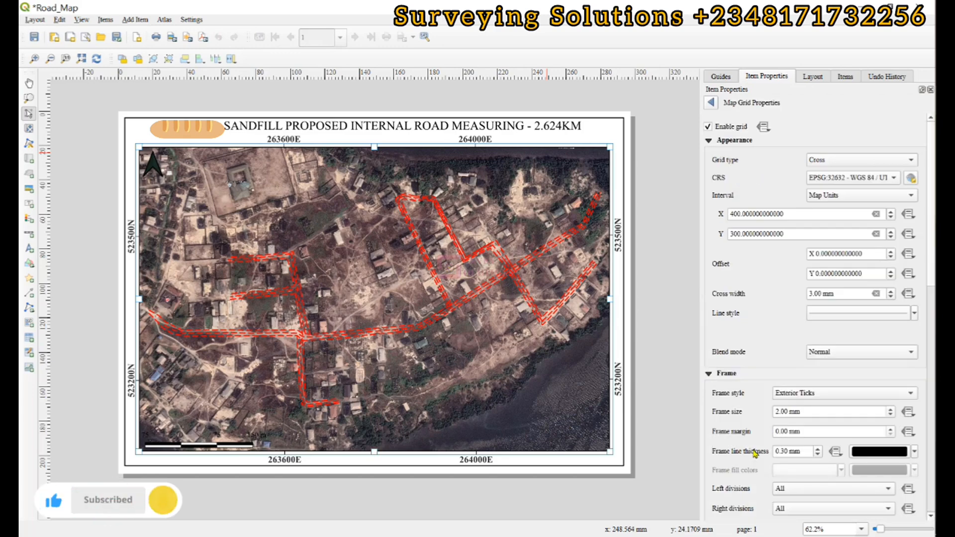
left_click(855, 178)
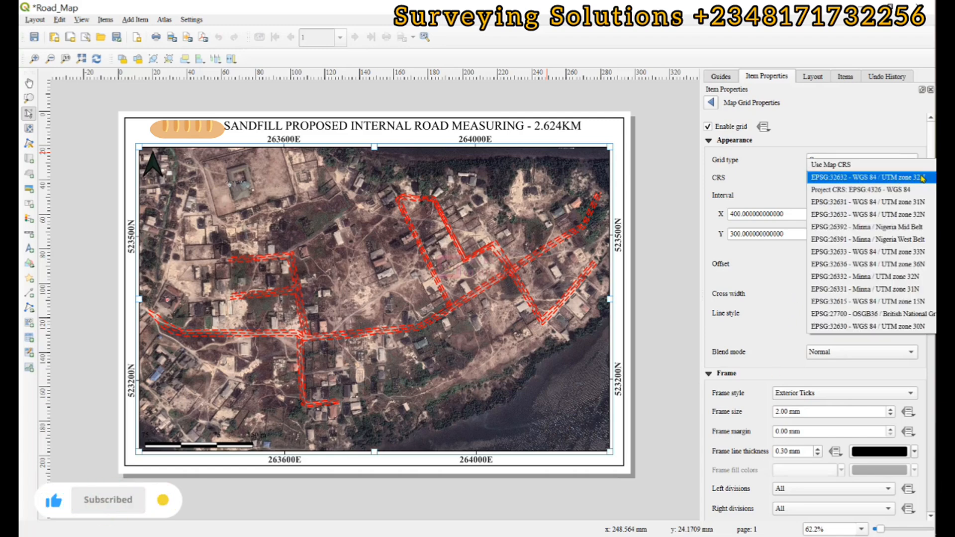
left_click(759, 187)
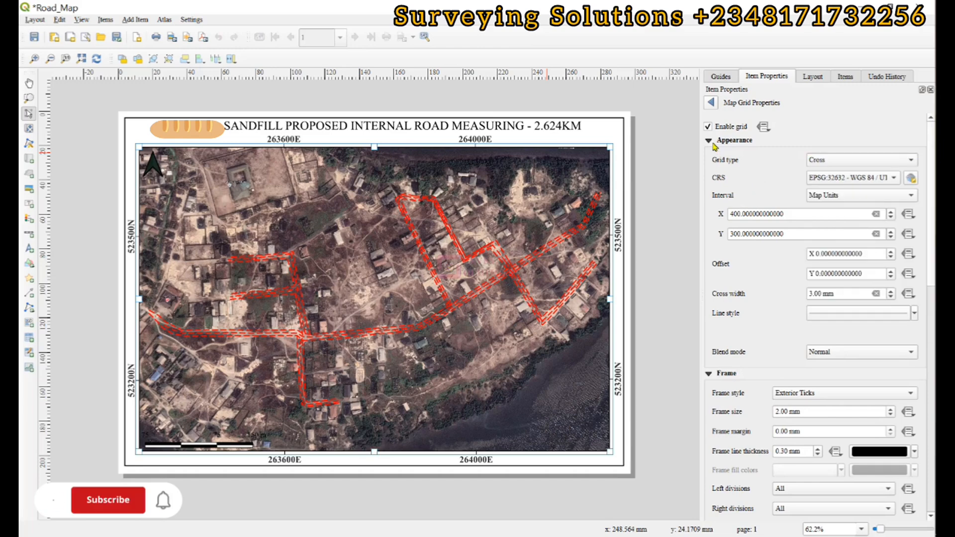
left_click(711, 101)
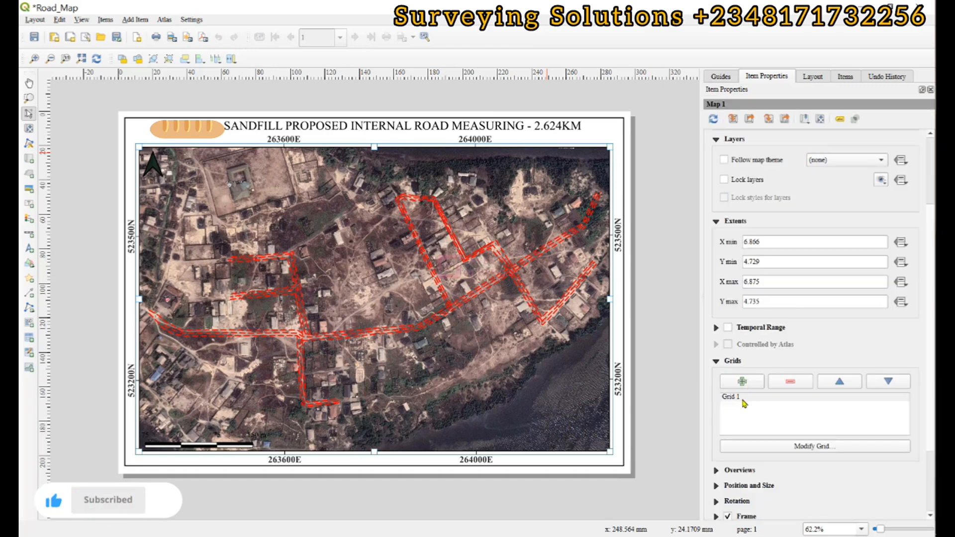
Rename the map's existing grid as projected
left_click(739, 398)
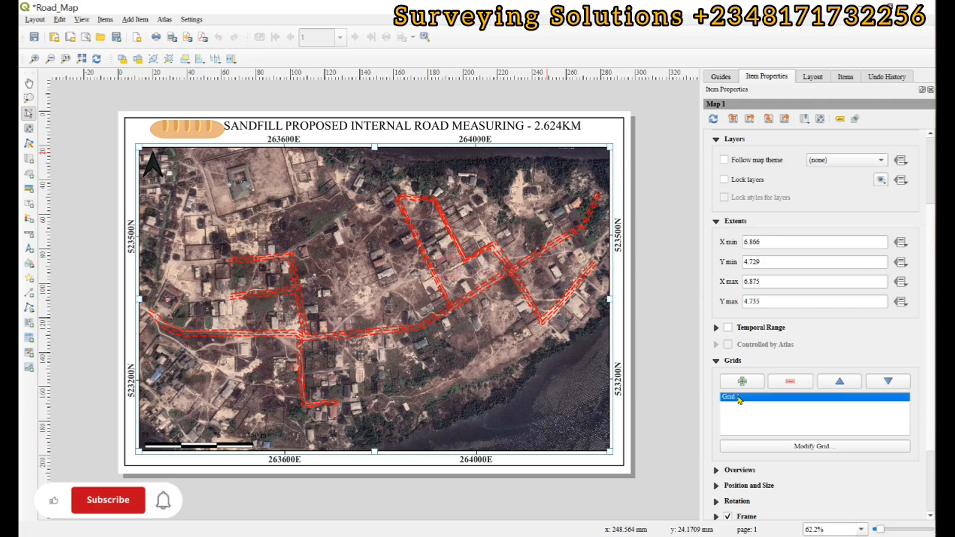
double_click(732, 398)
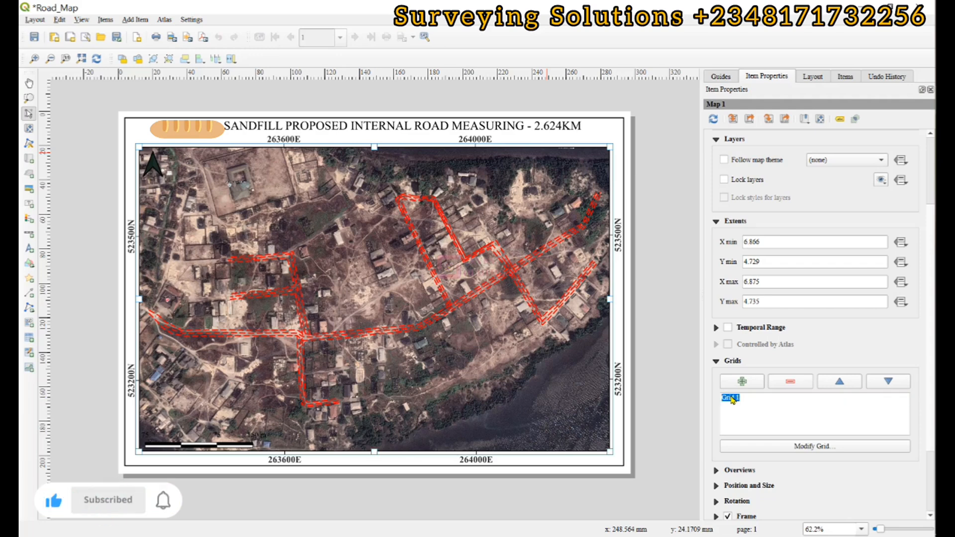
key("Return")
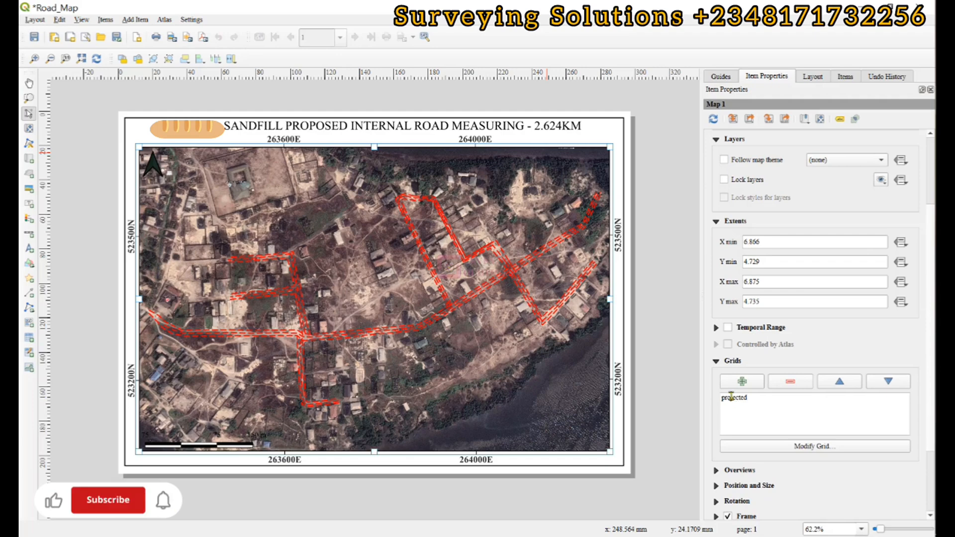
left_click(749, 397)
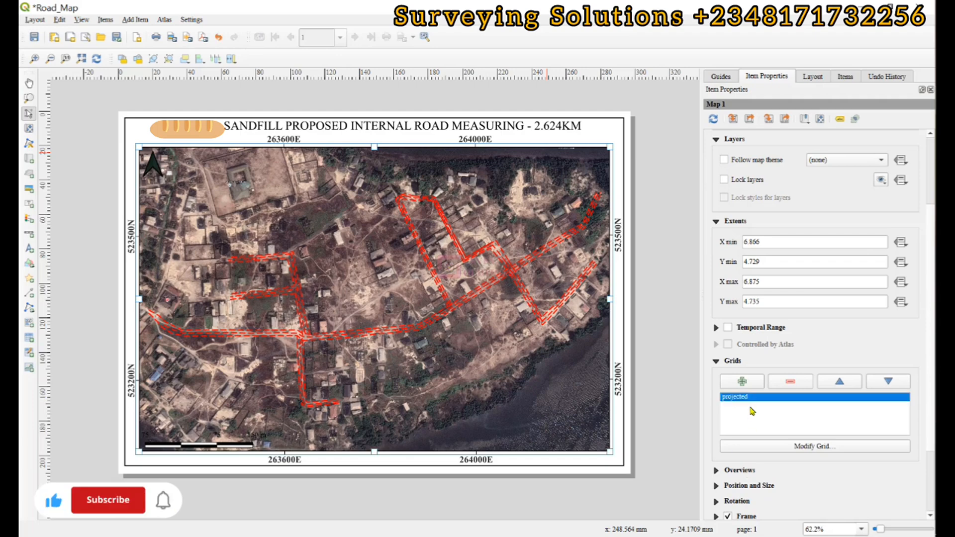
Add a second grid to the map and name it geographic
left_click(742, 381)
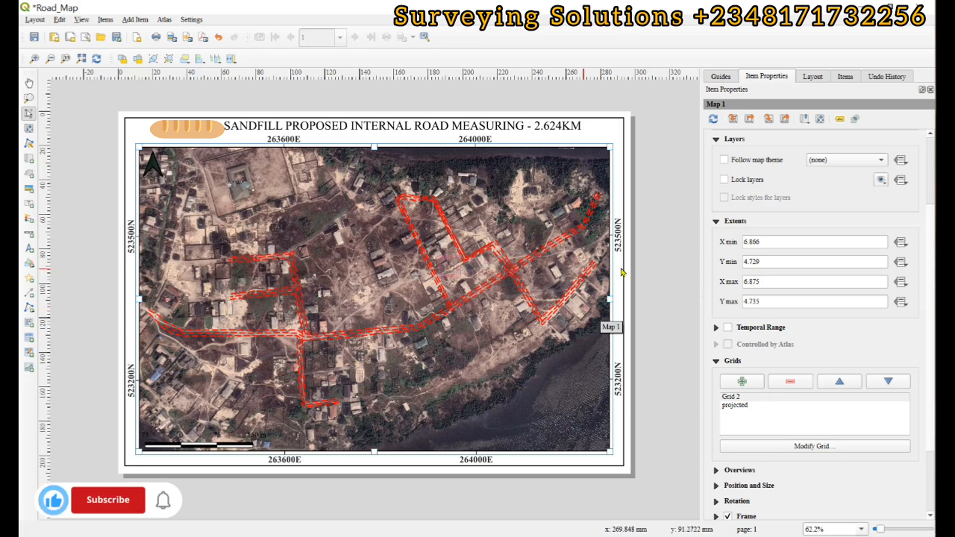
double_click(733, 398)
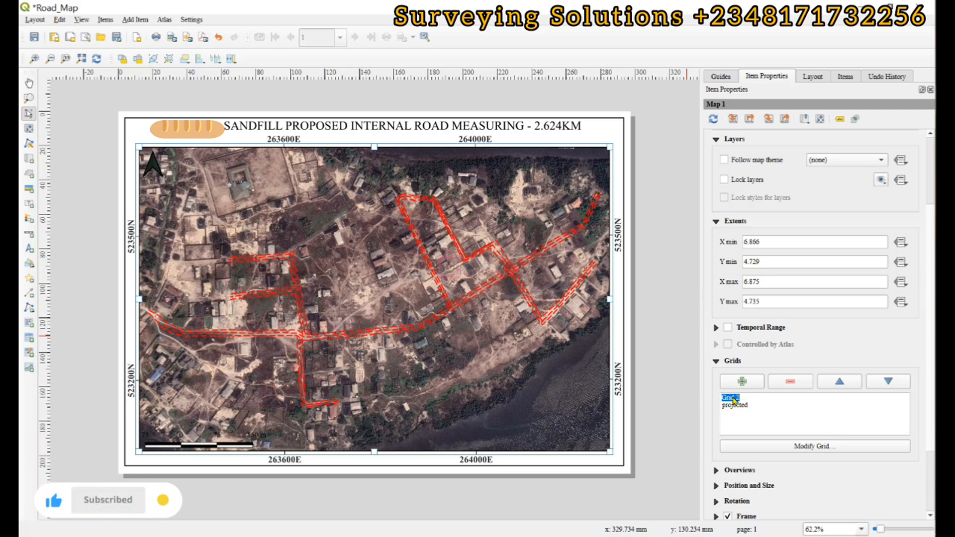
type("geographic")
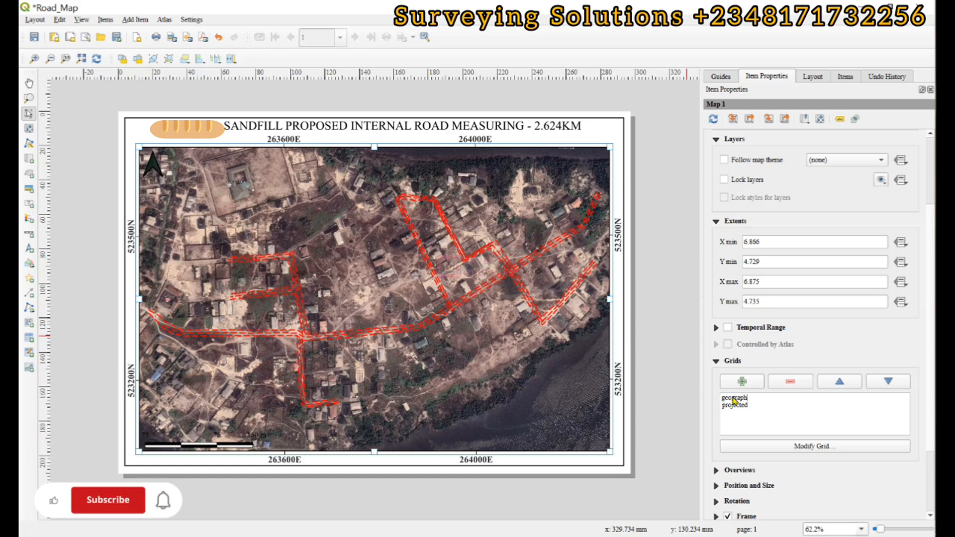
key("Return")
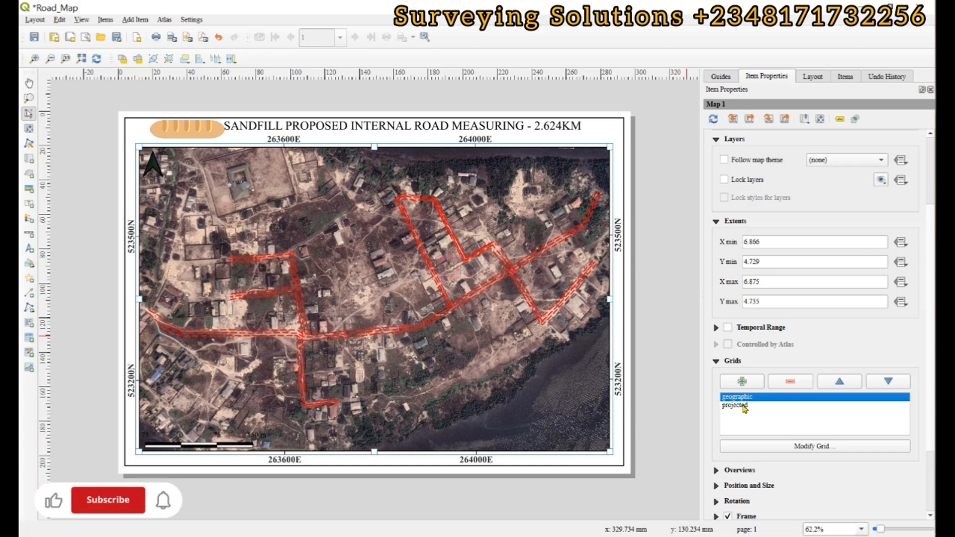
Set the geographic grid's CRS to Project CRS: EPSG:4326 - WGS 84
left_click(743, 405)
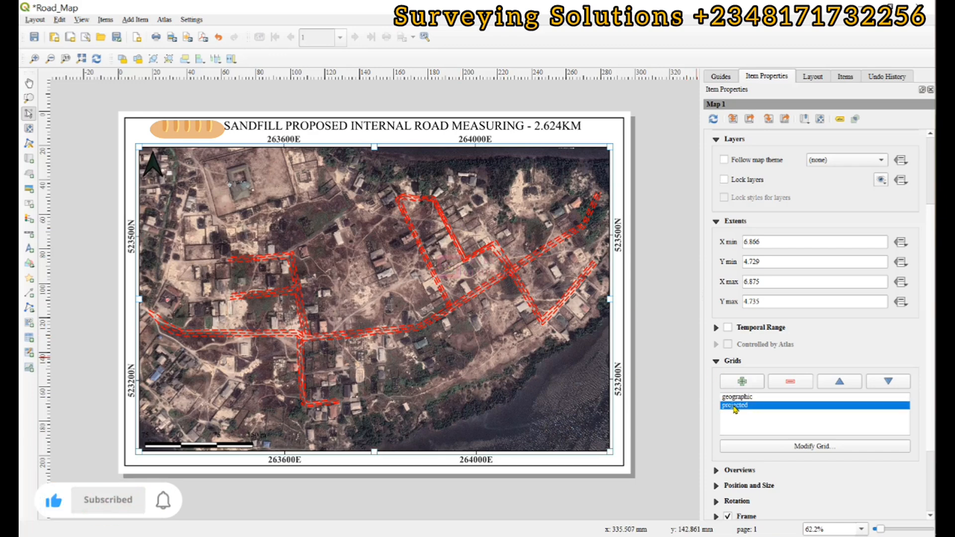
left_click(740, 398)
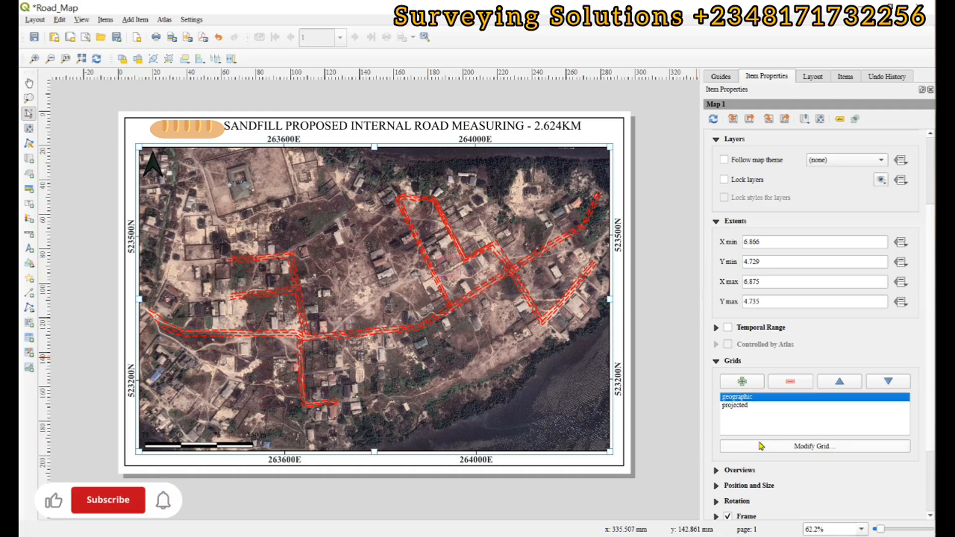
left_click(762, 447)
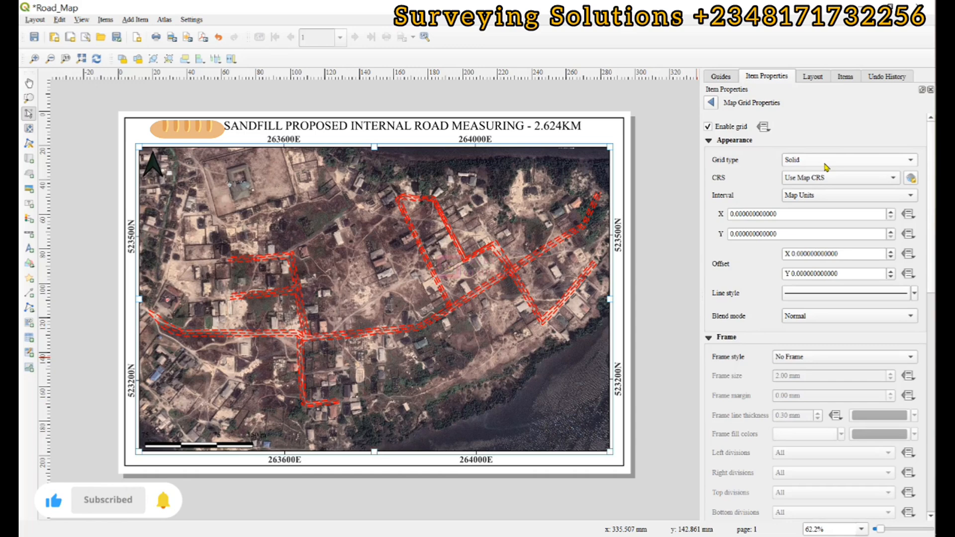
left_click(824, 164)
left_click(824, 163)
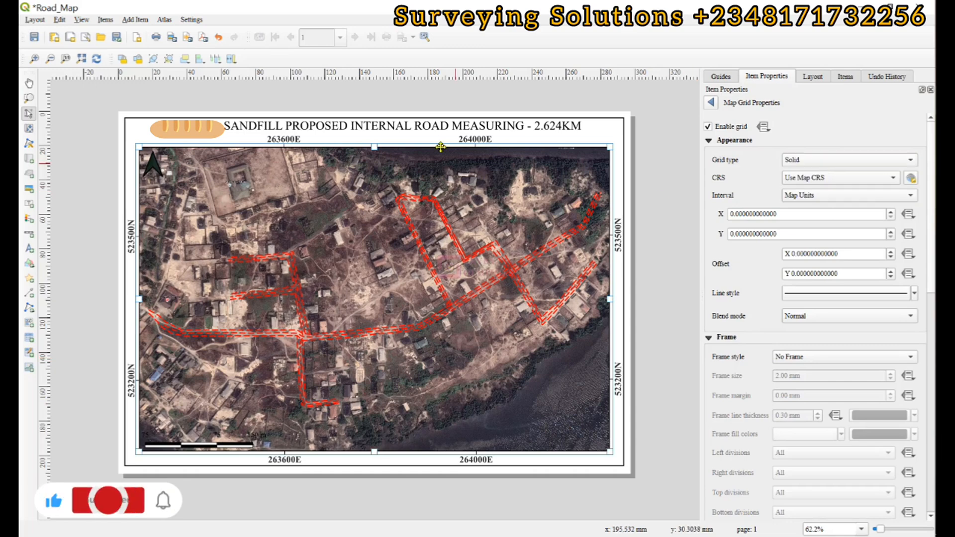
left_click(815, 179)
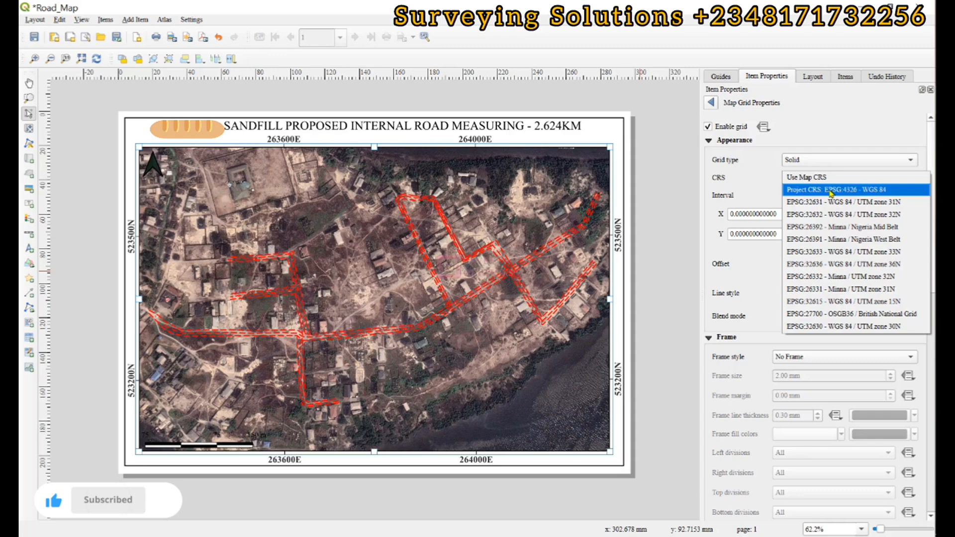
left_click(830, 191)
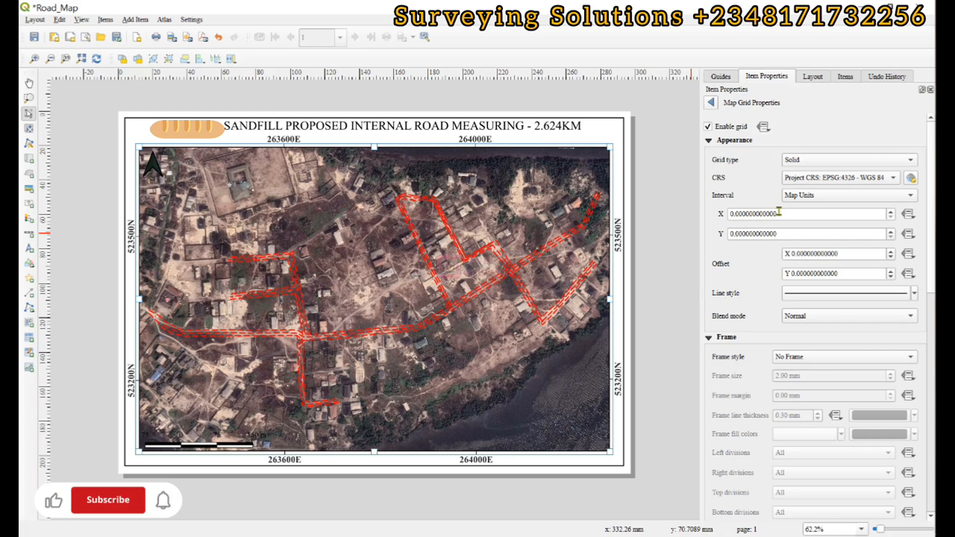
Set the geographic grid's X interval to 0.0025 map units
left_click_drag(779, 211, 708, 213)
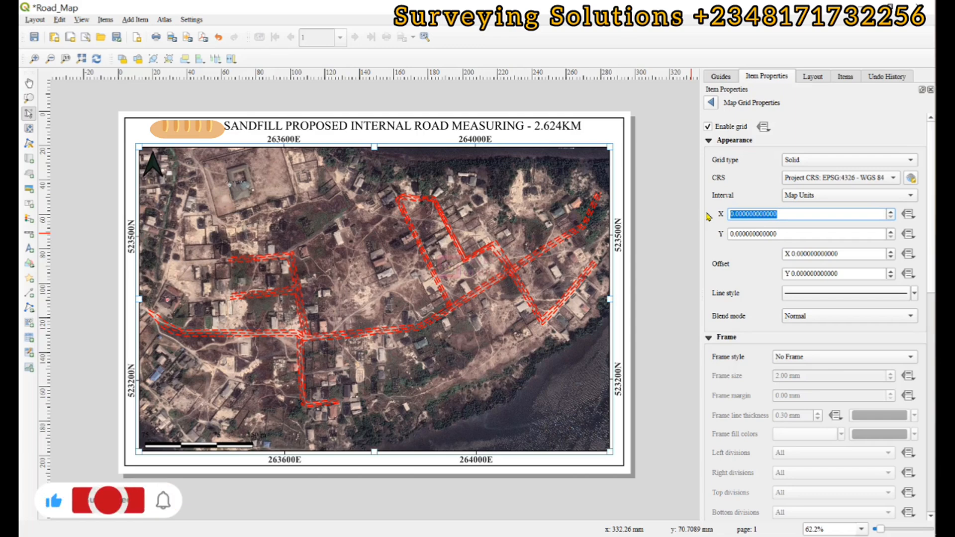
type(".00")
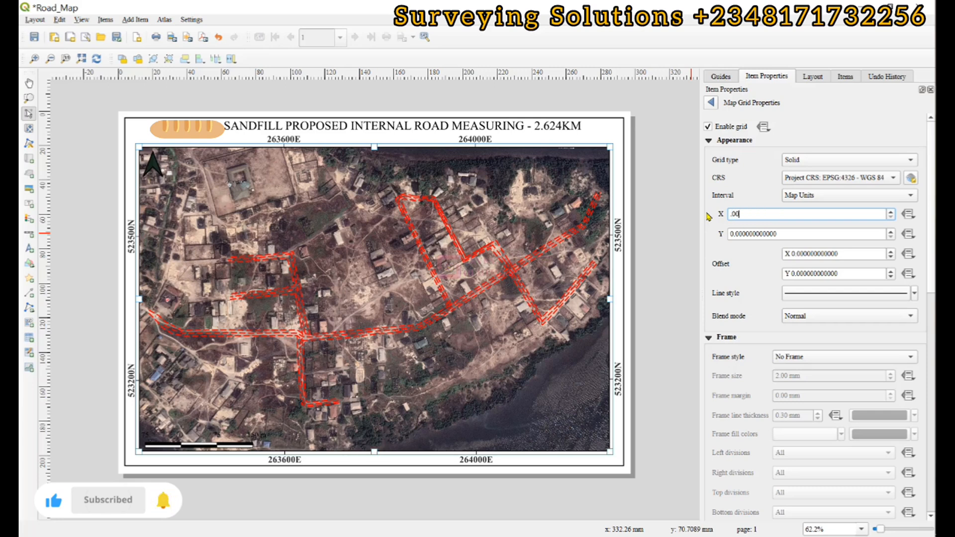
type("25")
key("Return")
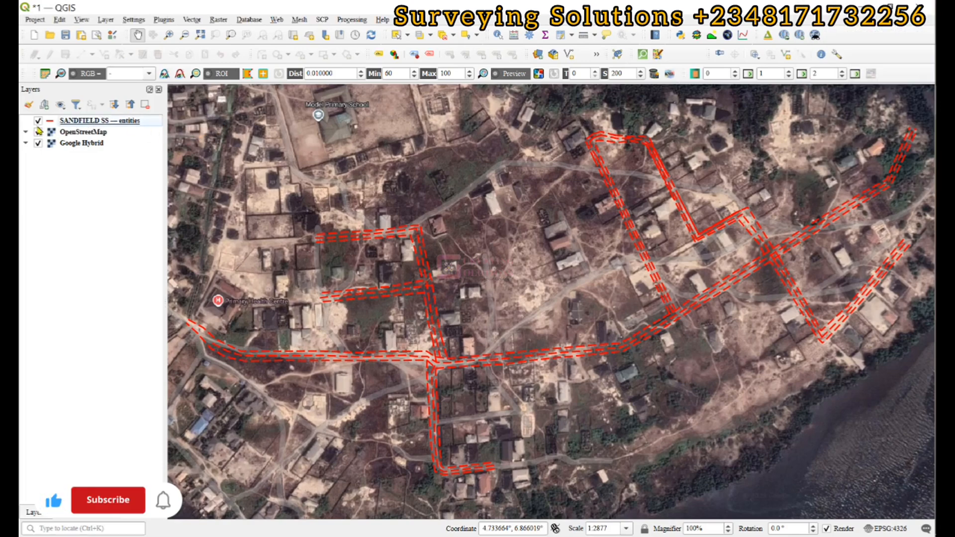
Switch to the main QGIS window and show the OpenStreetMap layer, keeping the SANDFIELD SS — entities layer visible
left_click(38, 132)
left_click(37, 121)
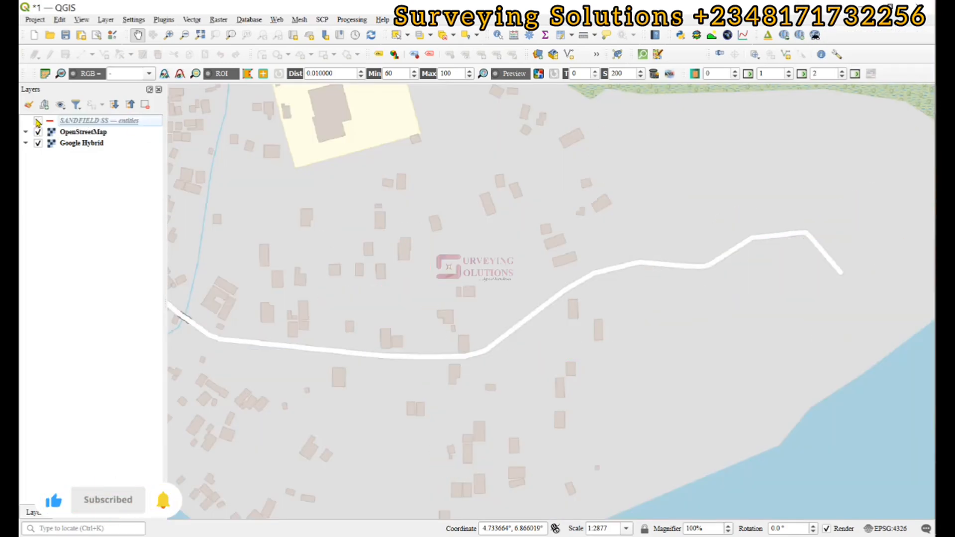
left_click(38, 121)
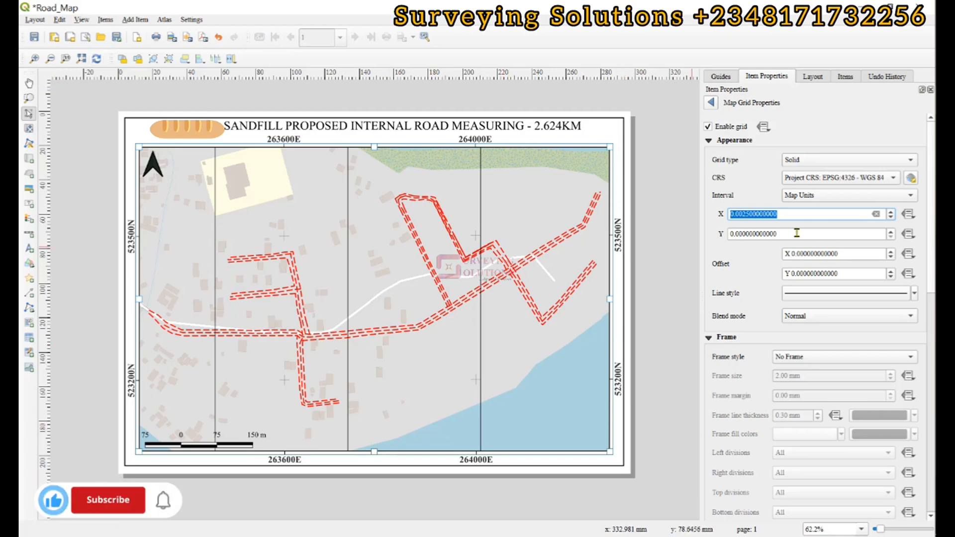
In the Road_Map layout, set the geographic grid's Y interval to 0.0025 map units and enable its coordinate labels
key("Tab")
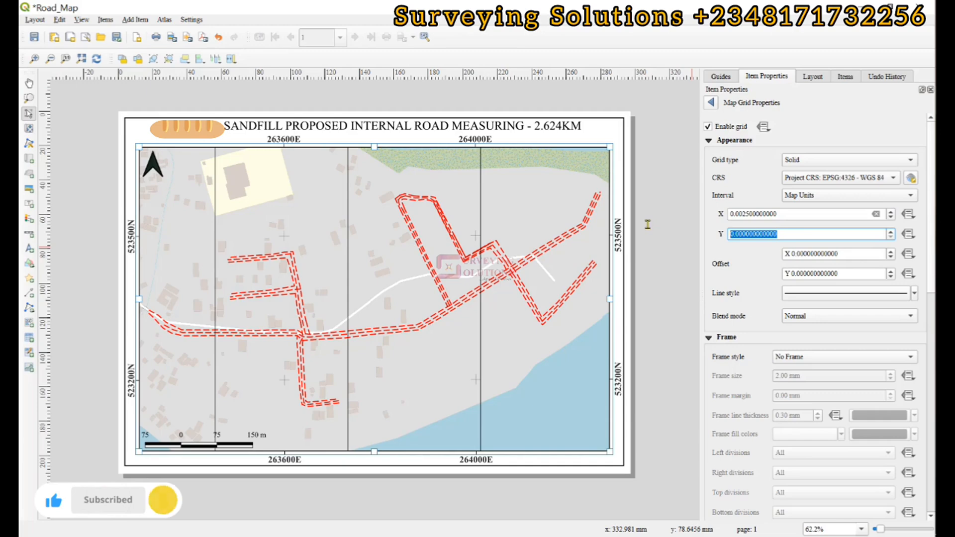
type(".0025")
key("Return")
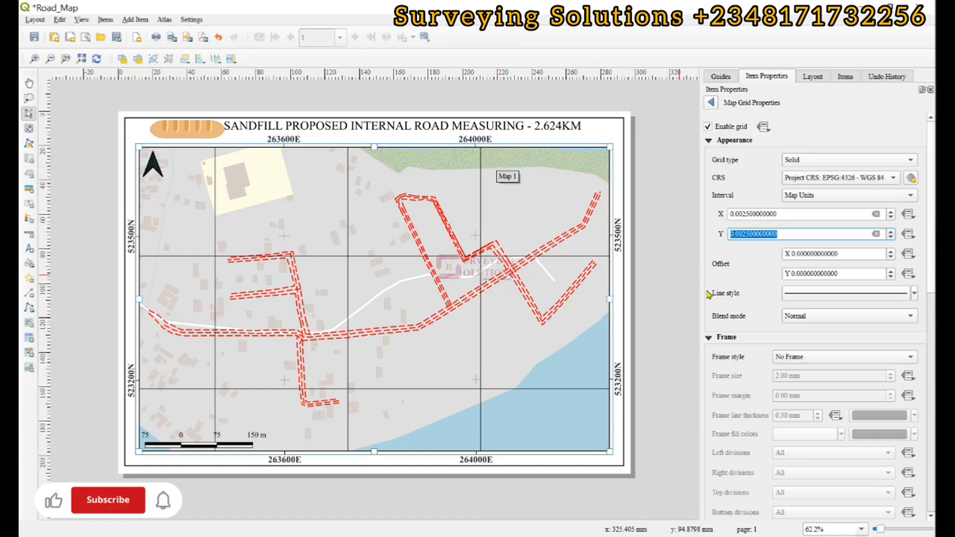
scroll(754, 351, "down", 5)
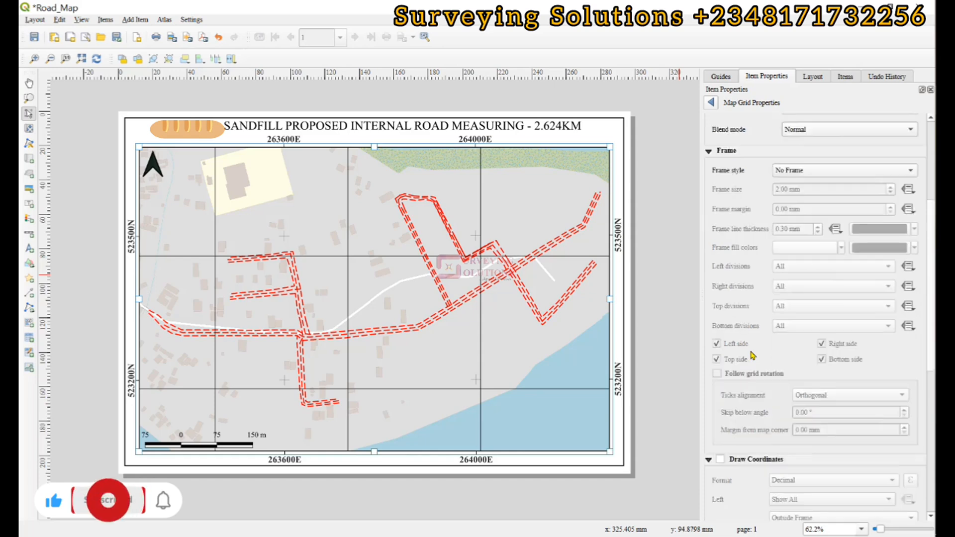
left_click(720, 385)
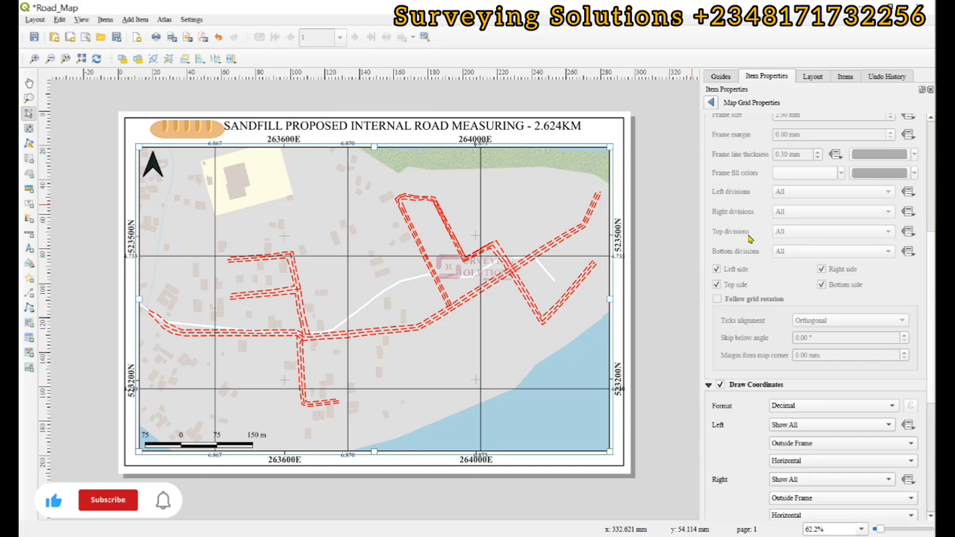
Set the geographic grid's X and Y intervals to 0.0026 map units
scroll(748, 239, "up", 5)
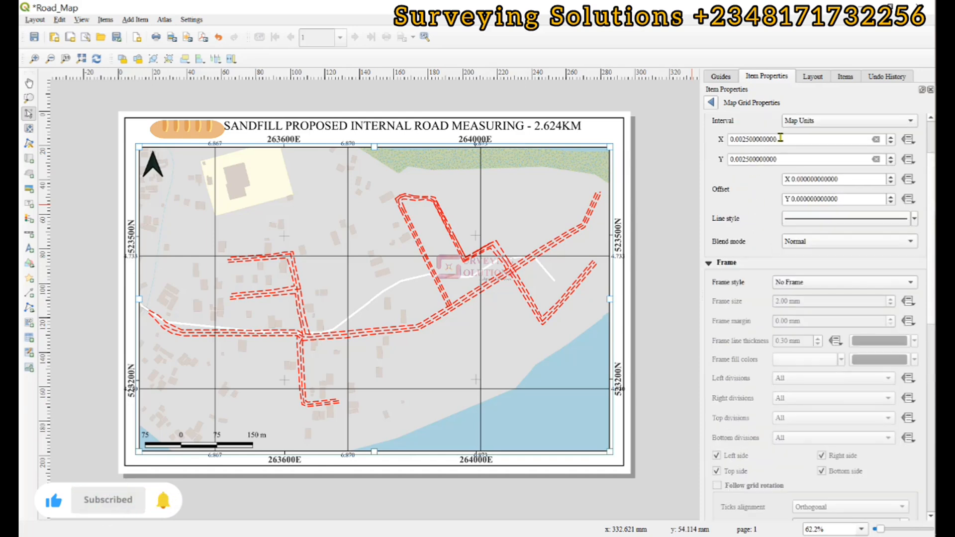
left_click_drag(780, 138, 573, 159)
type(".0026")
key("Return")
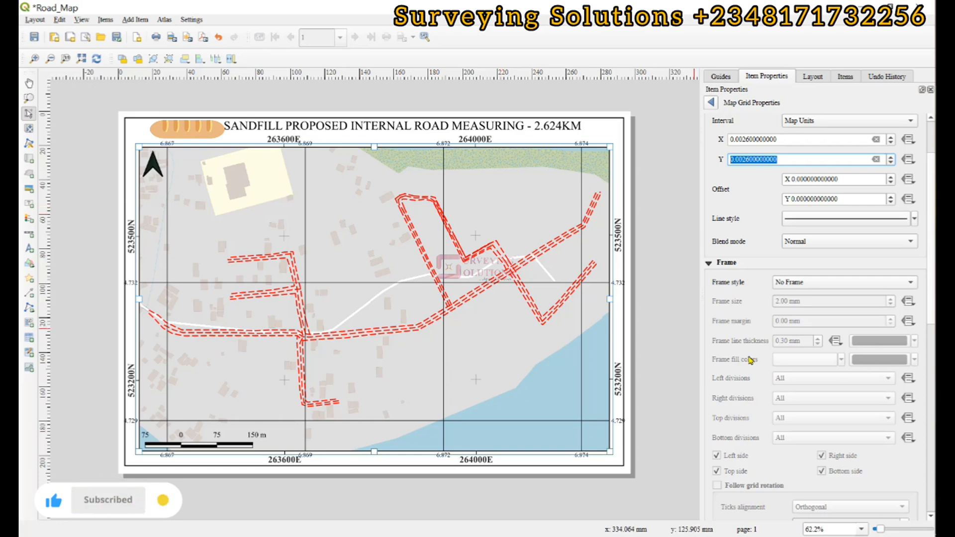
Orient the geographic grid's left and right coordinate labels as Vertical Ascending
scroll(750, 359, "down", 10)
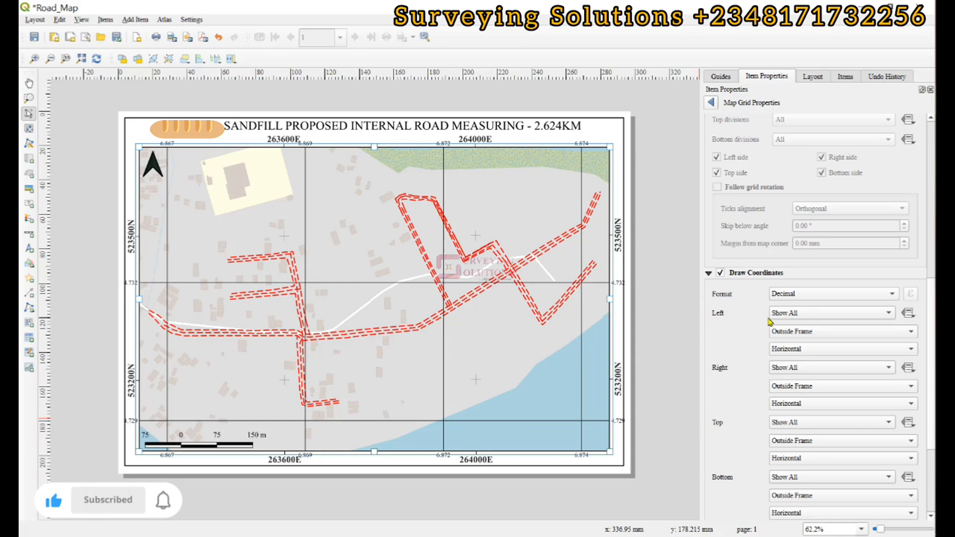
left_click(793, 348)
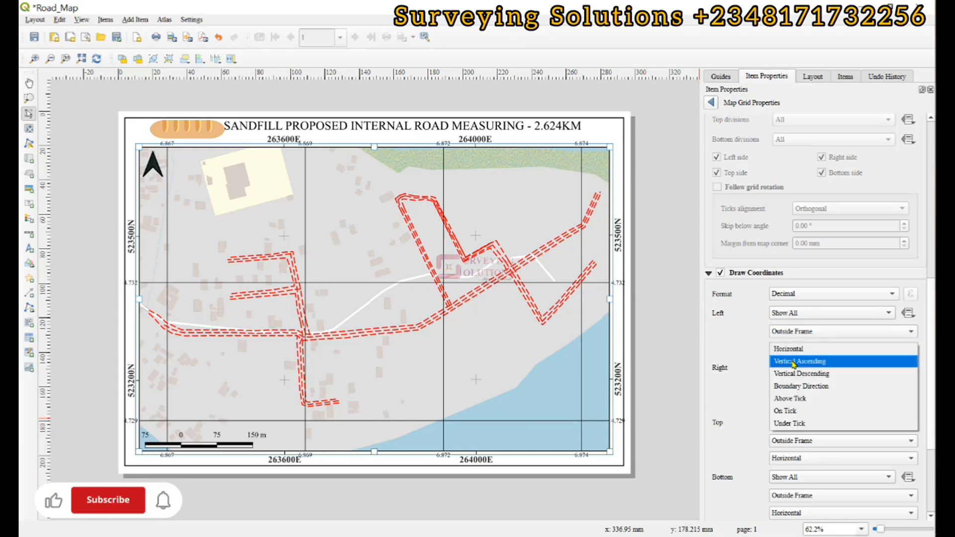
left_click(793, 362)
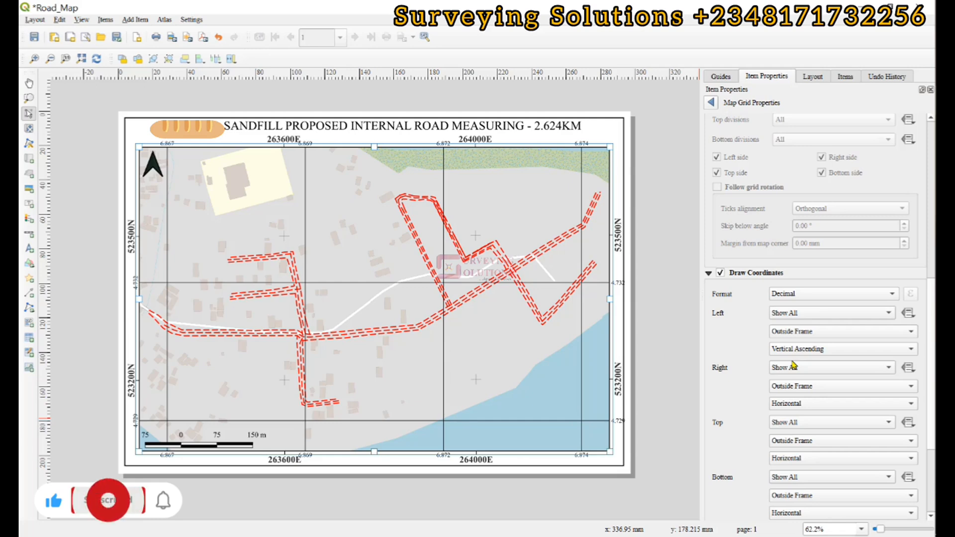
left_click(794, 404)
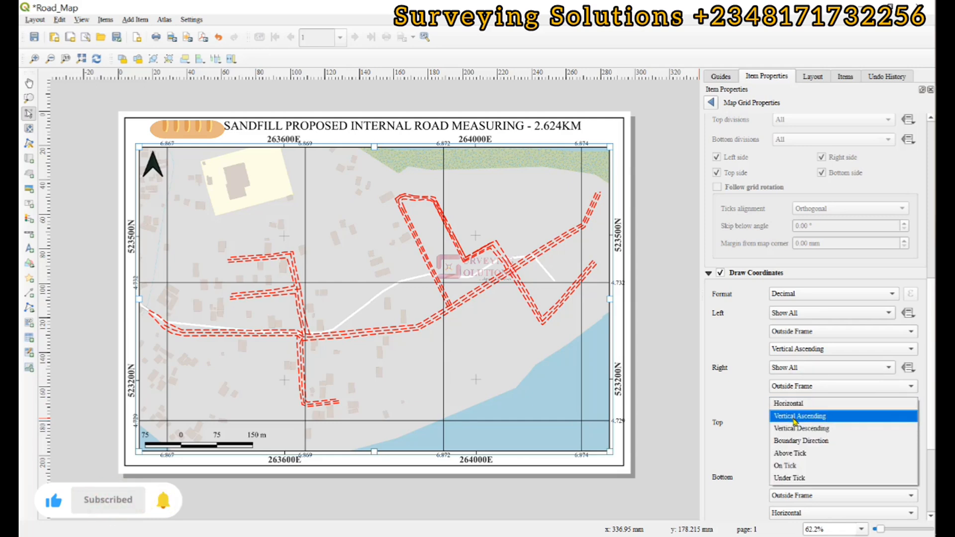
left_click(794, 417)
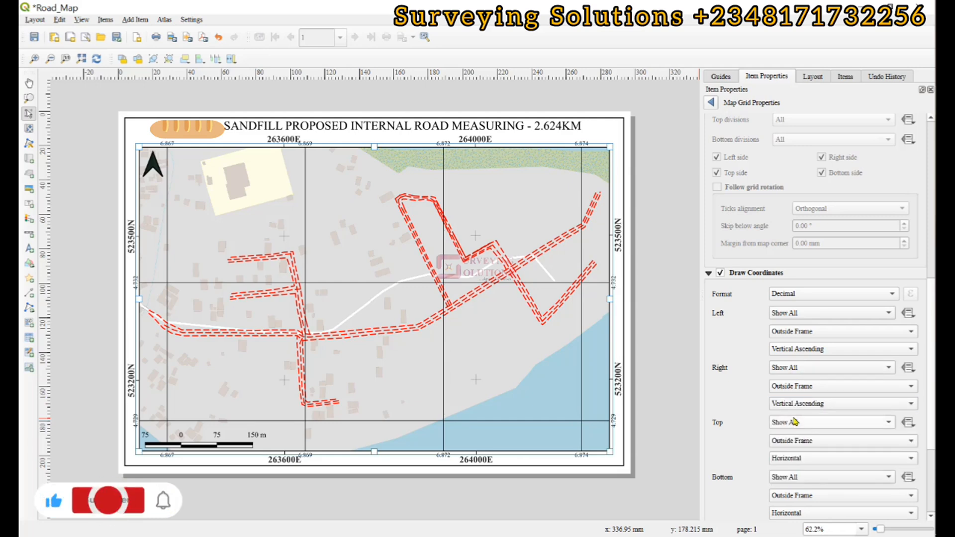
Format the geographic grid's coordinates as Degree, Minute, Second with Suffix and set the coordinate precision to 0
left_click(802, 298)
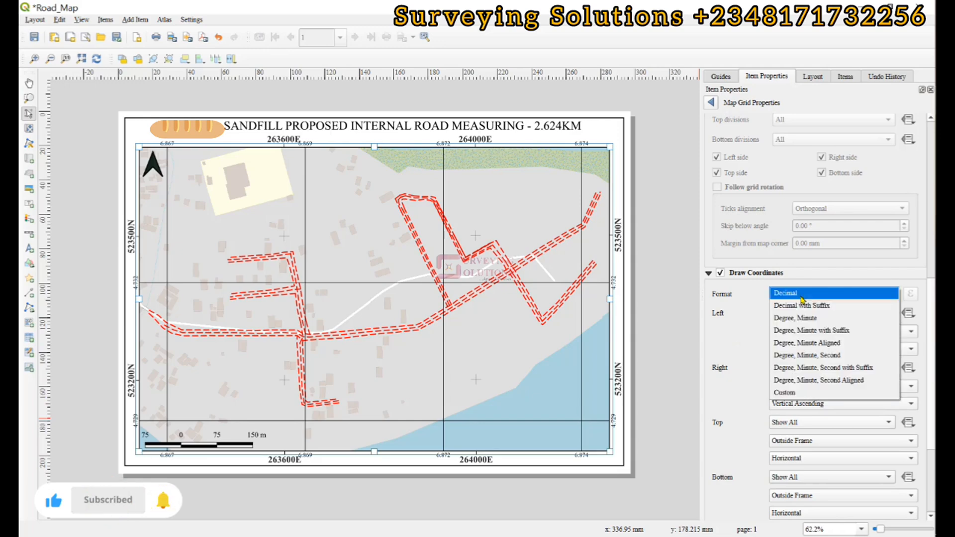
left_click(814, 371)
scroll(817, 368, "down", 3)
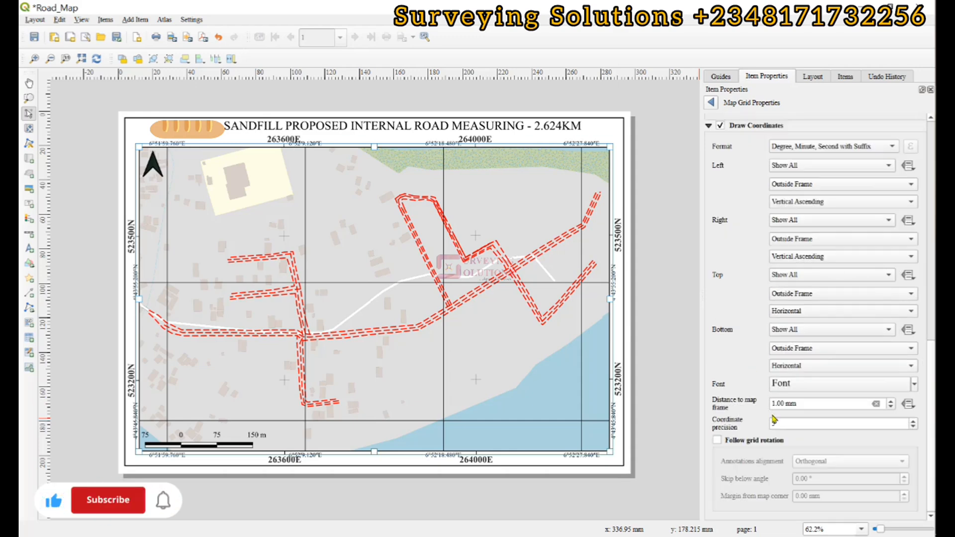
left_click_drag(784, 422, 735, 423)
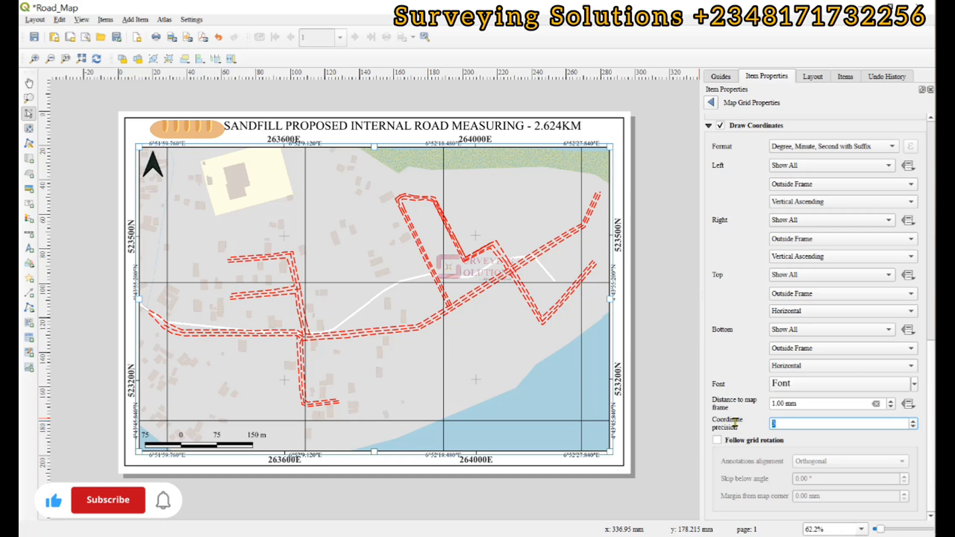
type("0")
Change the geographic grid's type to Cross
scroll(735, 422, "up", 3)
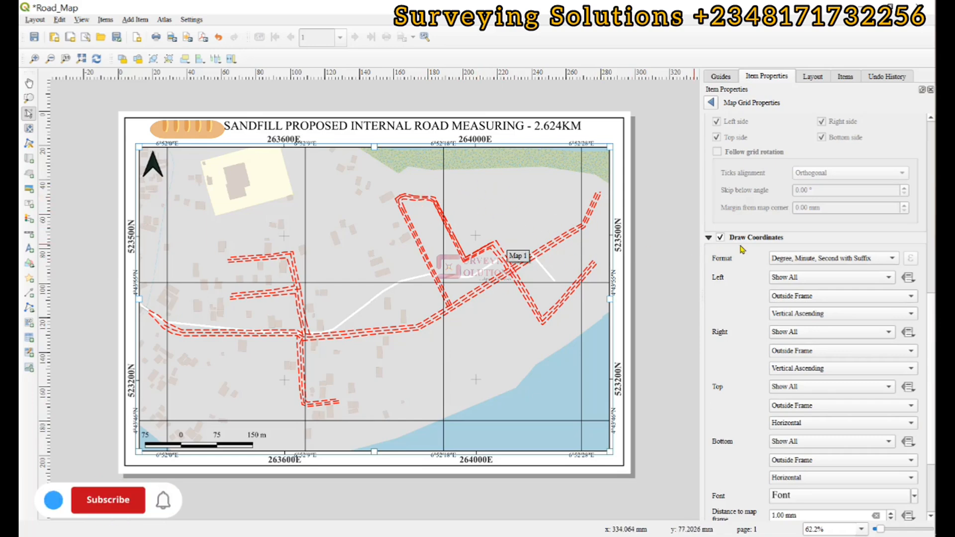
scroll(747, 241, "up", 6)
scroll(742, 192, "up", 5)
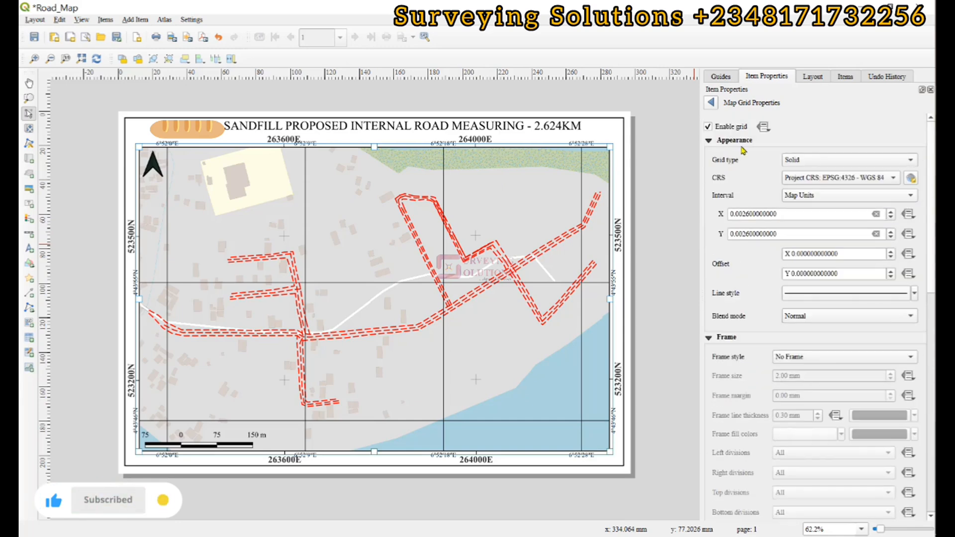
left_click(807, 160)
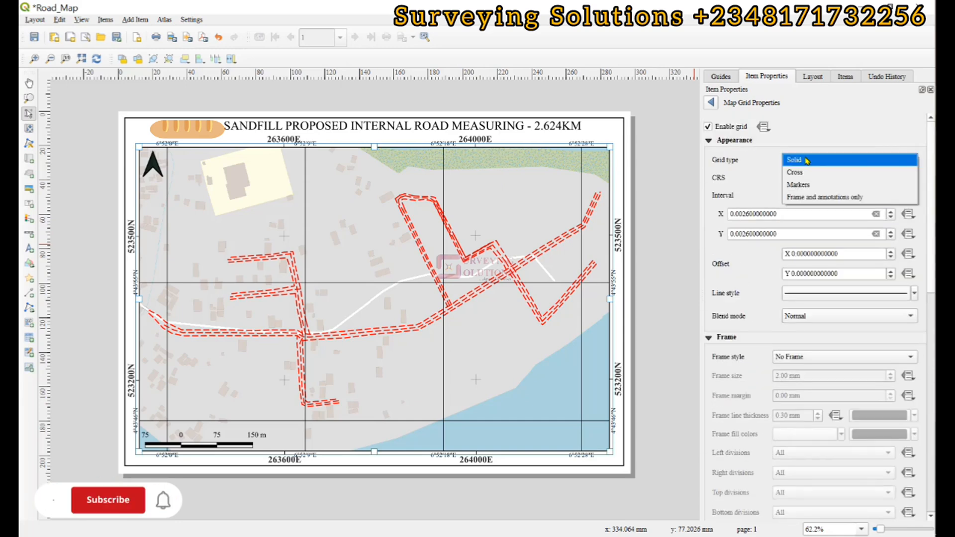
left_click(811, 173)
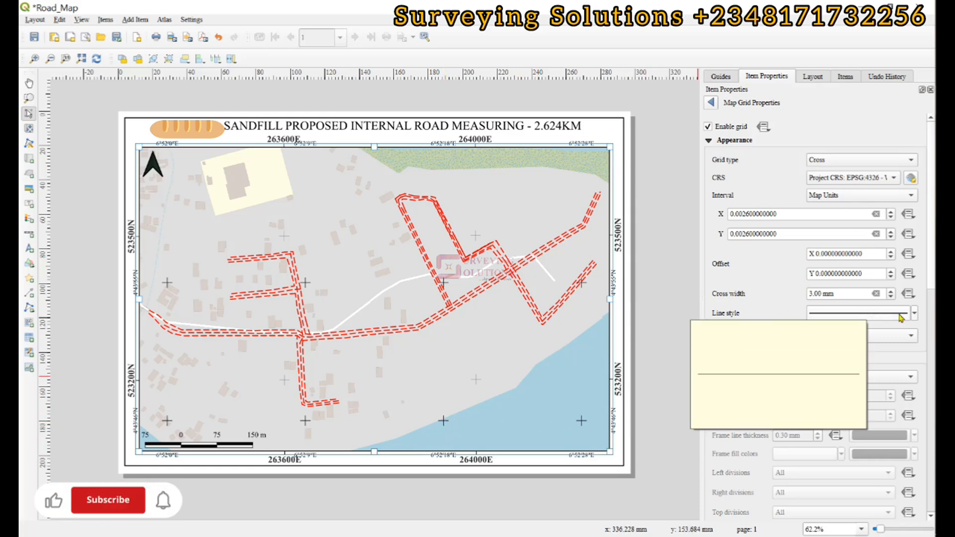
Try red for the geographic grid's crosses, but settle on blue as their line color
left_click(914, 314)
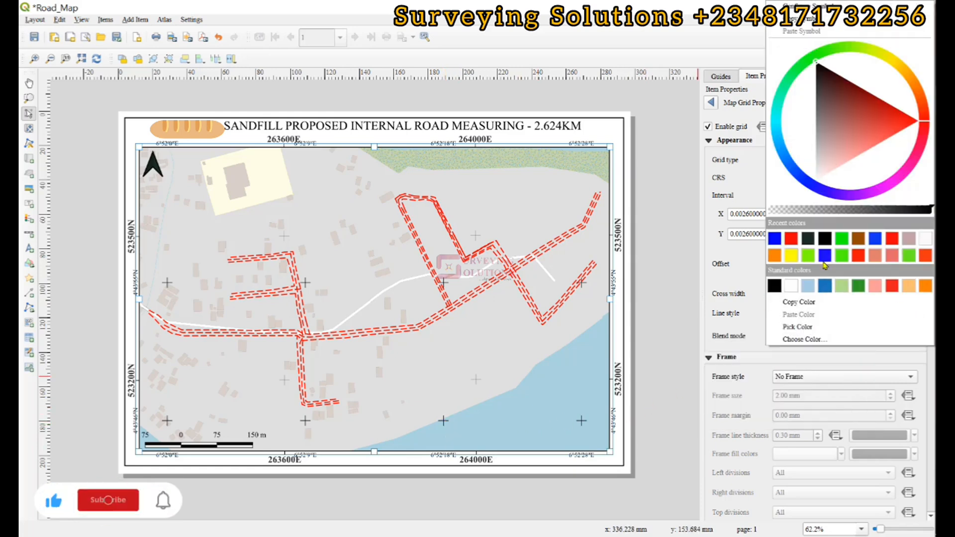
left_click(792, 241)
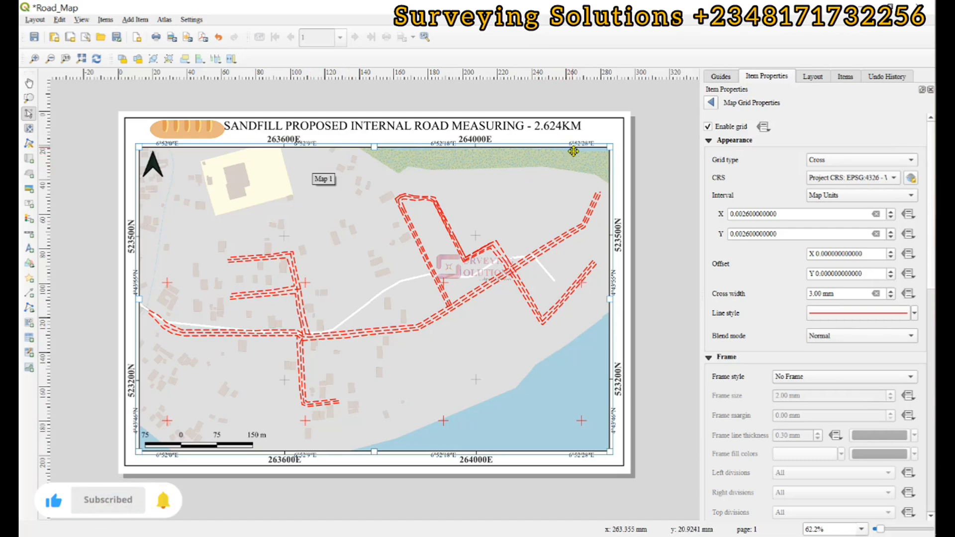
left_click(915, 315)
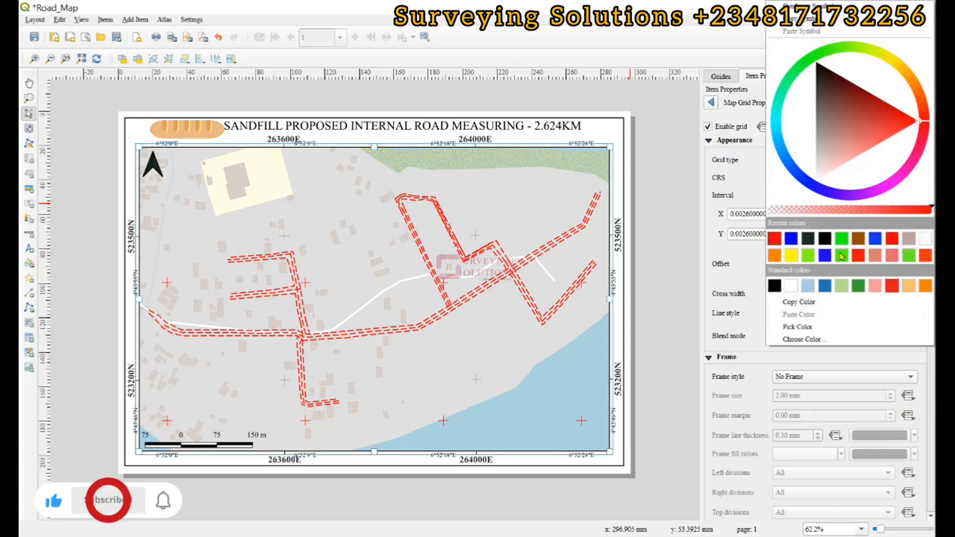
left_click(794, 244)
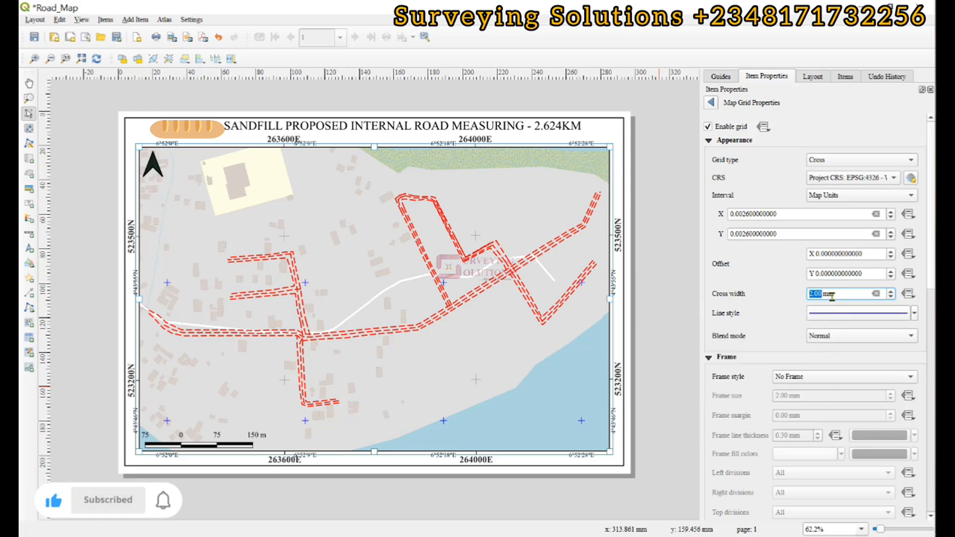
Set the geographic grid's cross width to 2 mm, leave the grid settings and deselect the map
scroll(832, 297, "down", 1)
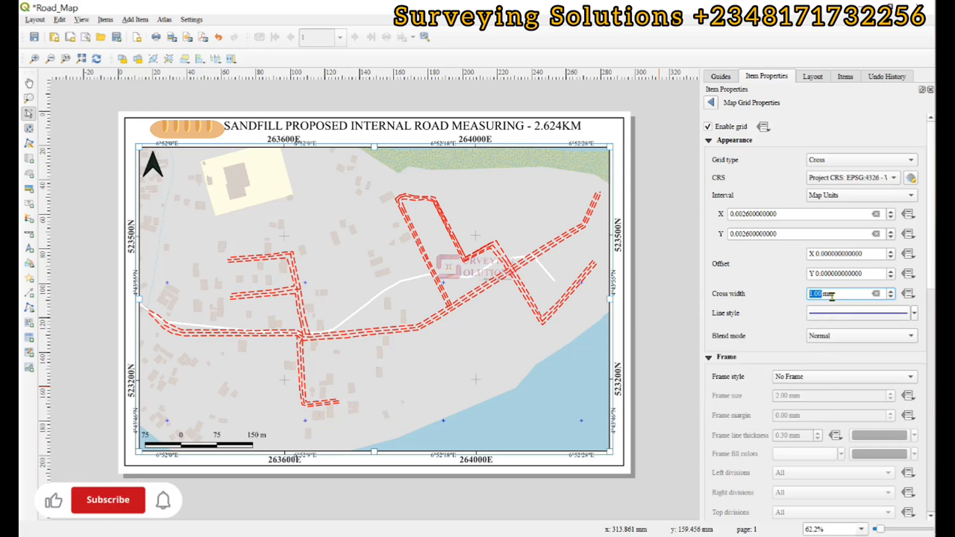
scroll(831, 297, "up", 4)
scroll(832, 297, "down", 2)
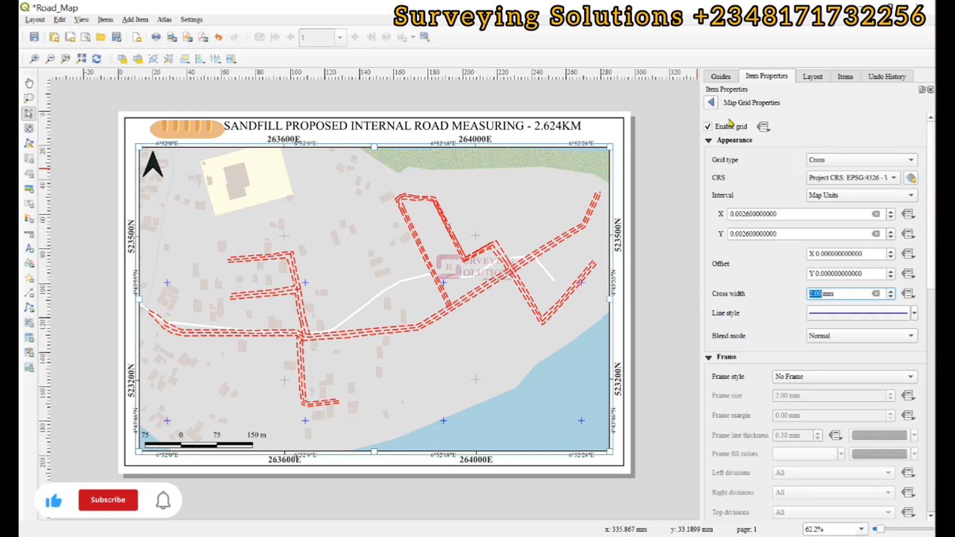
left_click(712, 102)
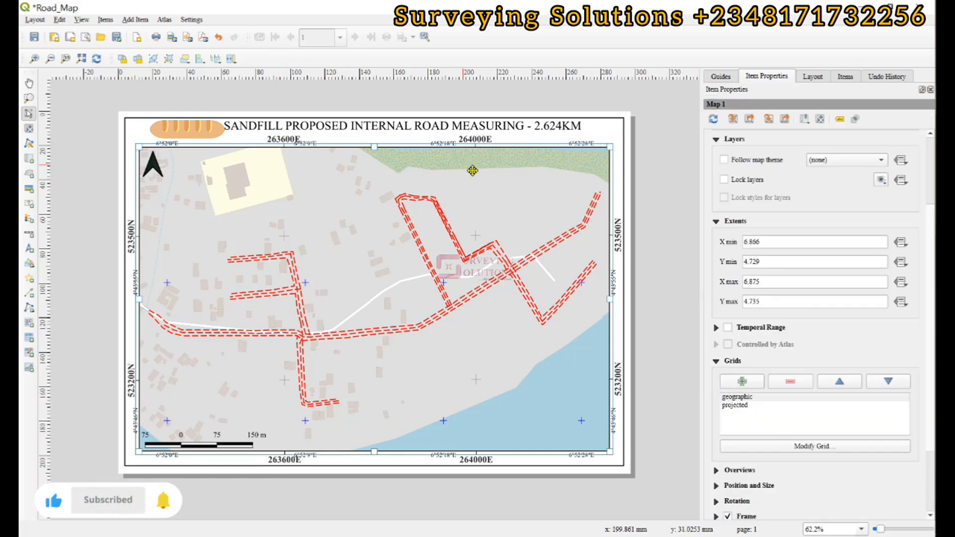
left_click(657, 169)
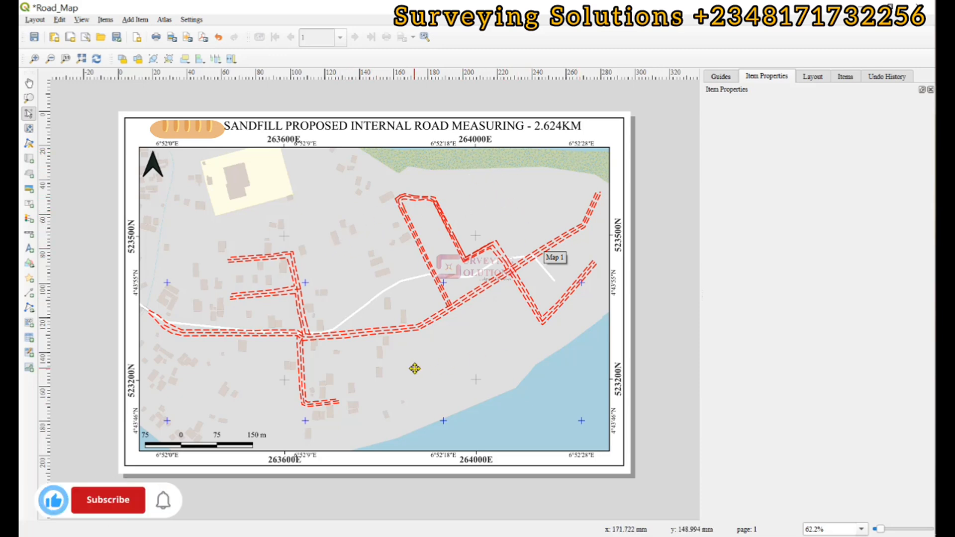
Reselect the map item and show its list of grids
left_click(481, 226)
left_click(716, 362)
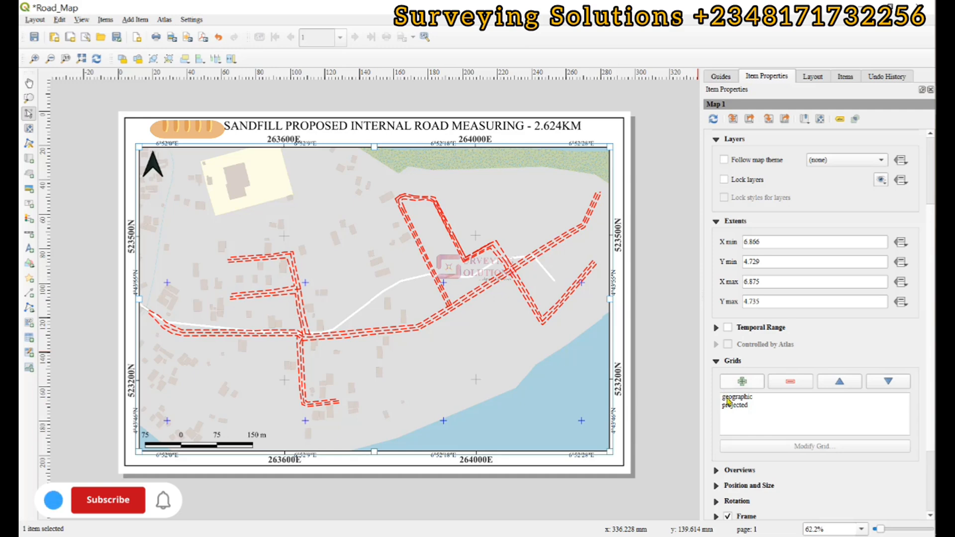